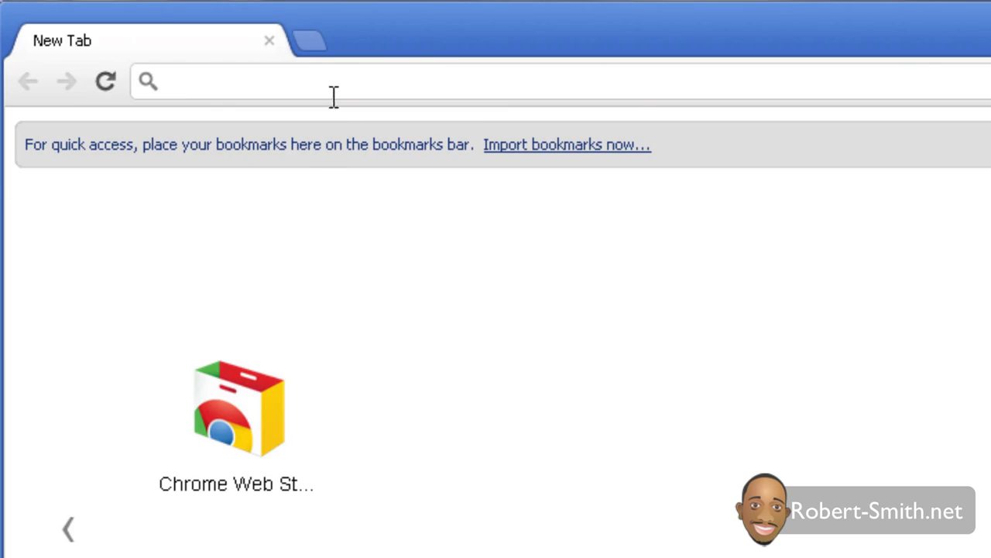
Search Google for 'any video converter' and open the Any Video Converter Freeware result
{"action": "type", "text": "goo"}
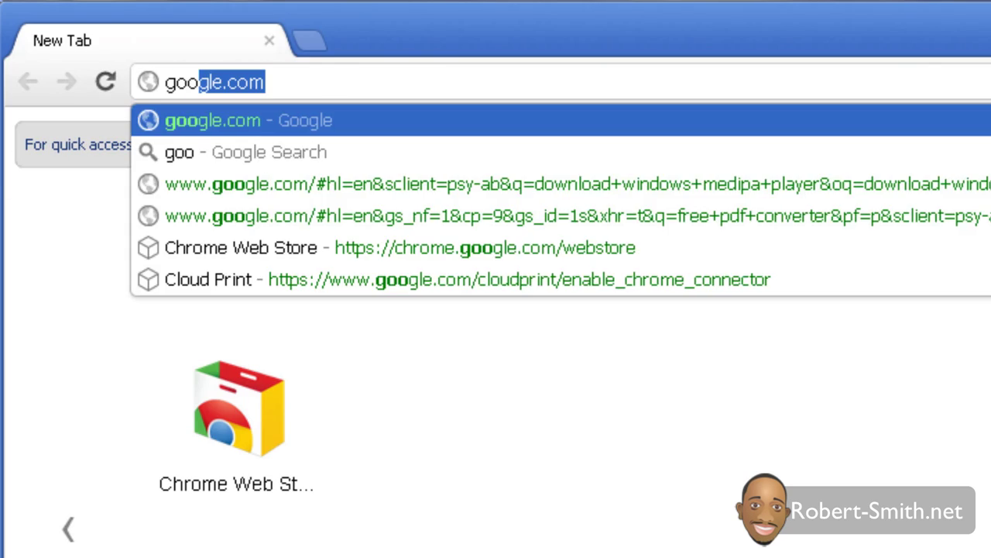
{"action": "key", "text": "Return"}
{"action": "type", "text": "any video con"}
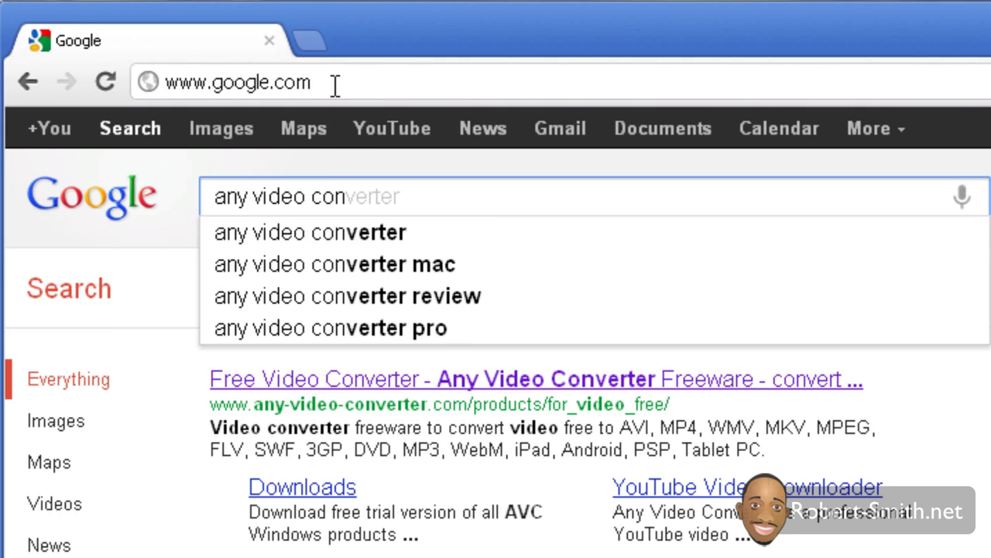
{"action": "key", "text": "Return"}
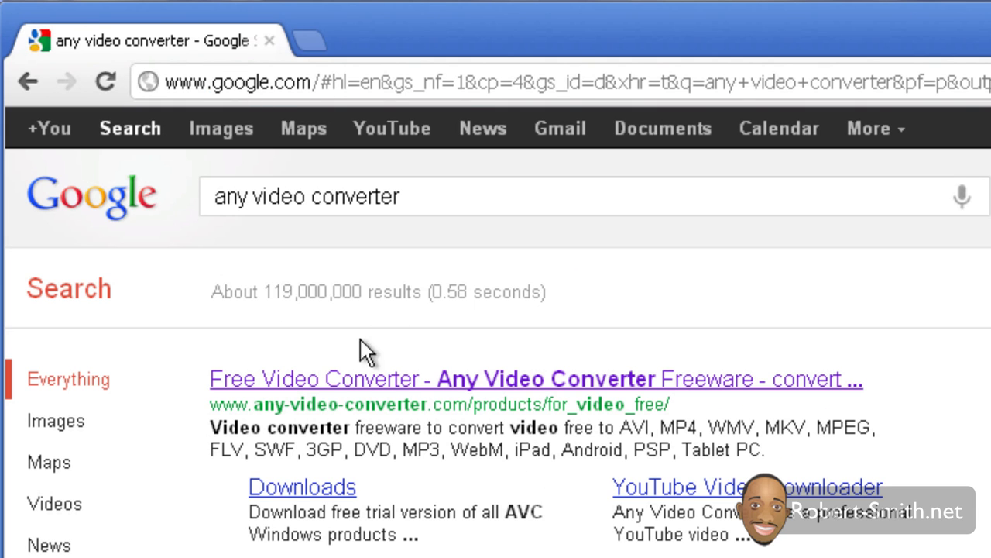
{"action": "left_click", "coordinate": [385, 381]}
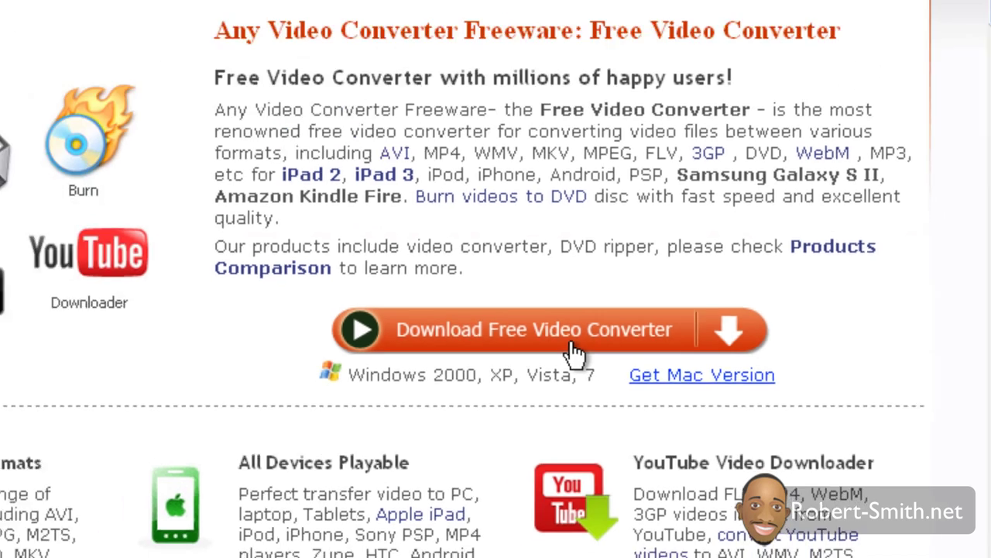
Start the Free Video Converter download, set the save location to Desktop, then cancel
{"action": "left_click", "coordinate": [527, 335]}
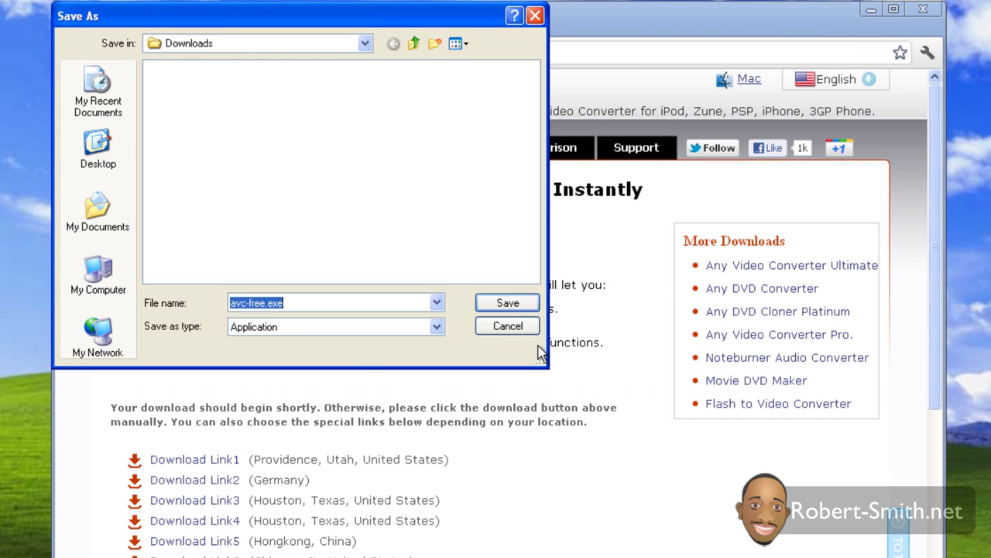
{"action": "left_click", "coordinate": [114, 169]}
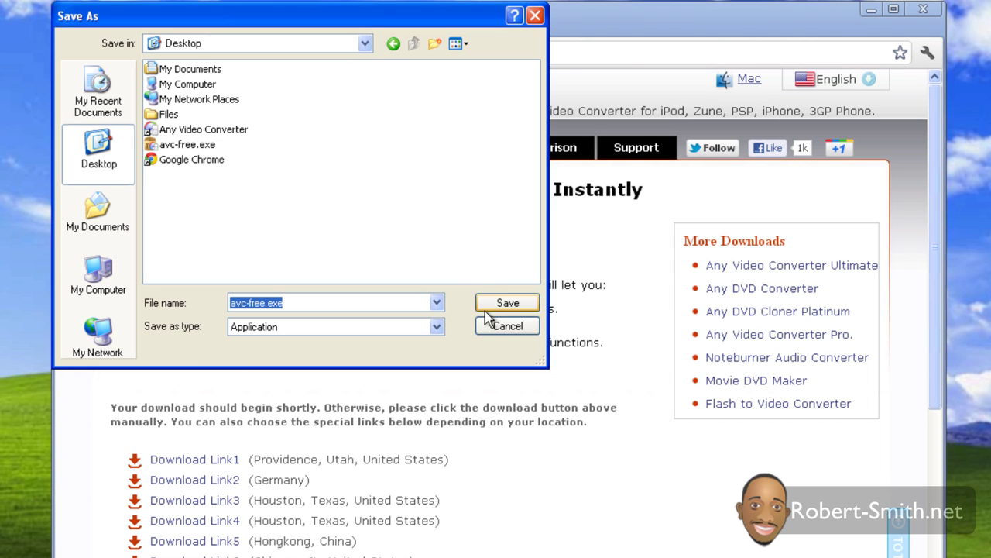
{"action": "left_click", "coordinate": [507, 326]}
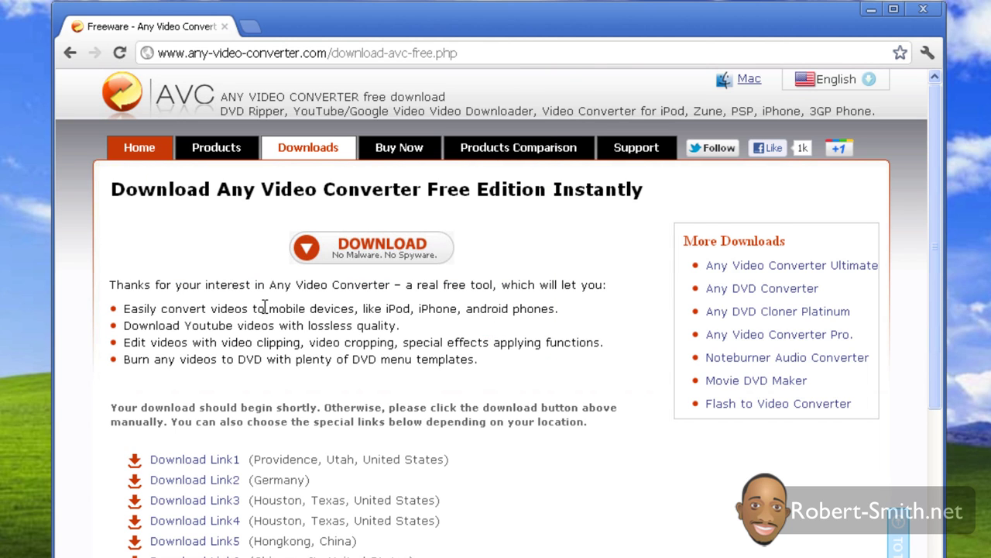
Close Chrome and launch Any Video Converter from its desktop shortcut
{"action": "left_click", "coordinate": [923, 9]}
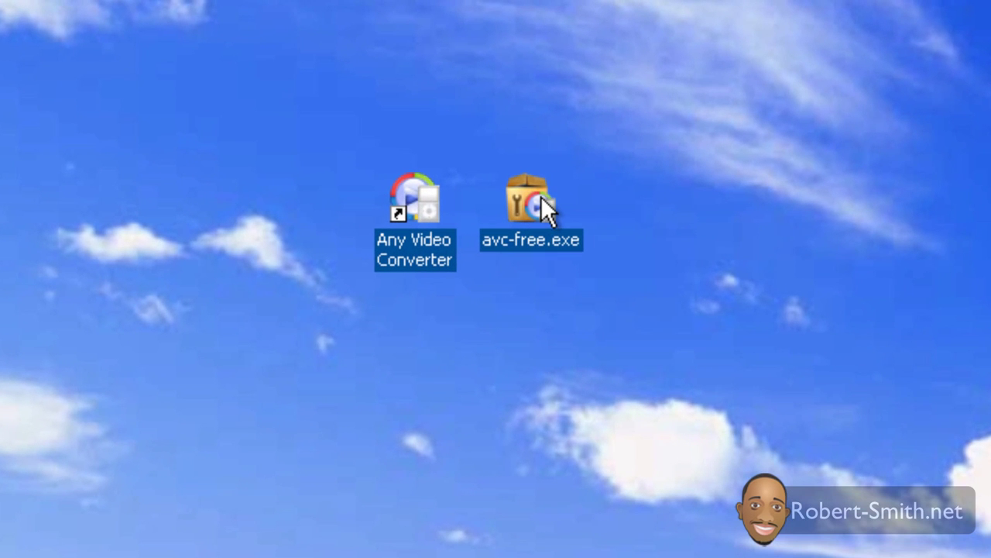
{"action": "mouse_move", "coordinate": [542, 198]}
{"action": "double_click", "coordinate": [409, 190]}
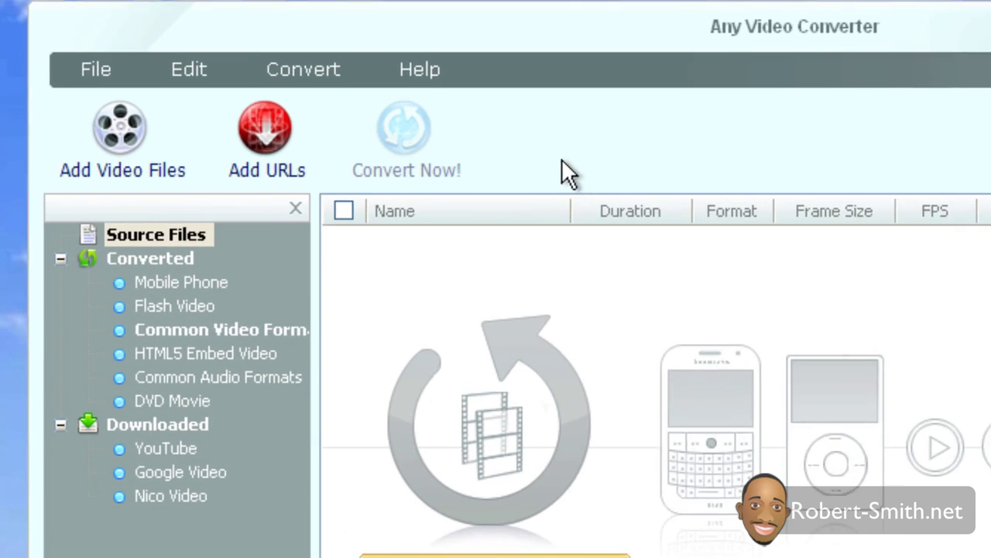
Browse to the STREAM folder on Removable Disk (E:) under PRIVATE\AVCHD\BDMV
{"action": "left_click", "coordinate": [171, 151]}
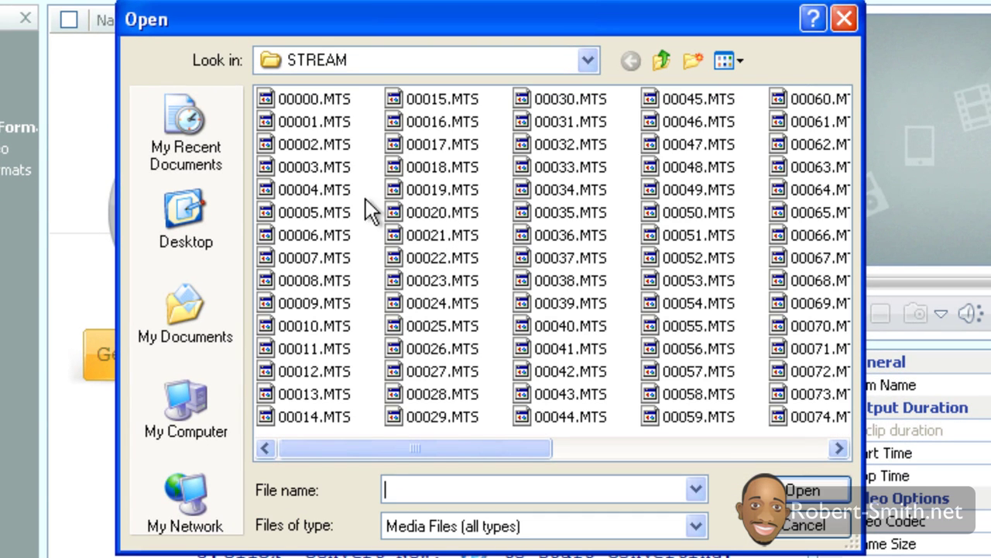
{"action": "left_click", "coordinate": [204, 403]}
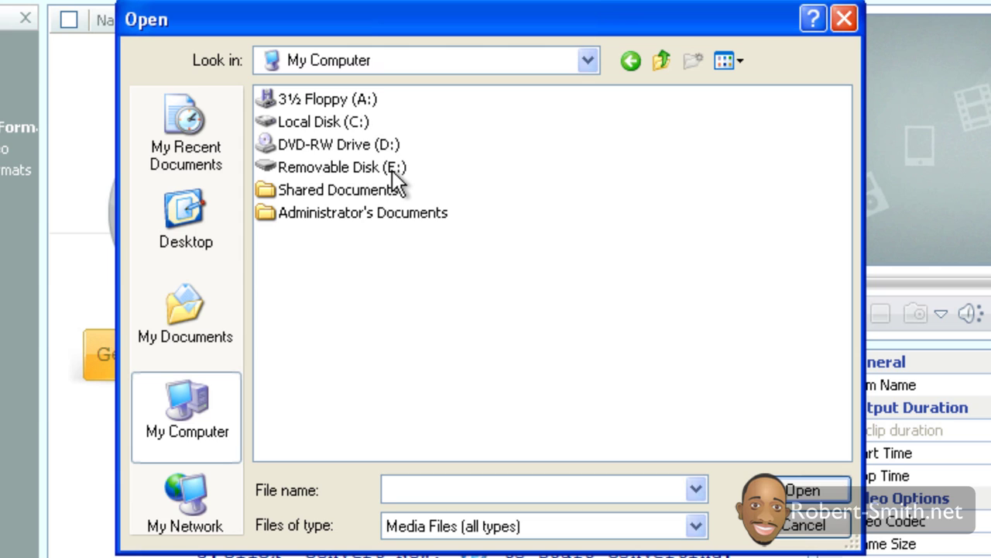
{"action": "double_click", "coordinate": [319, 168]}
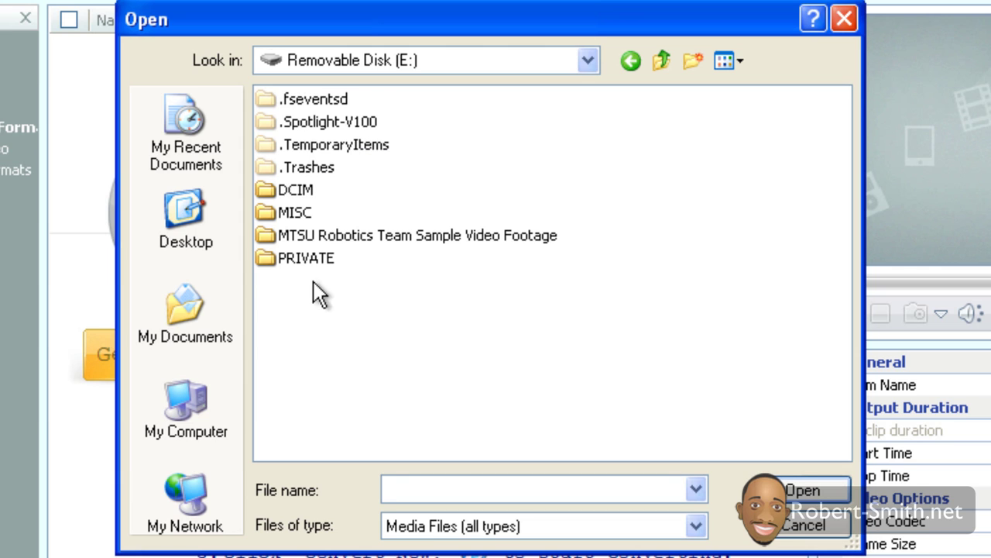
{"action": "double_click", "coordinate": [294, 261]}
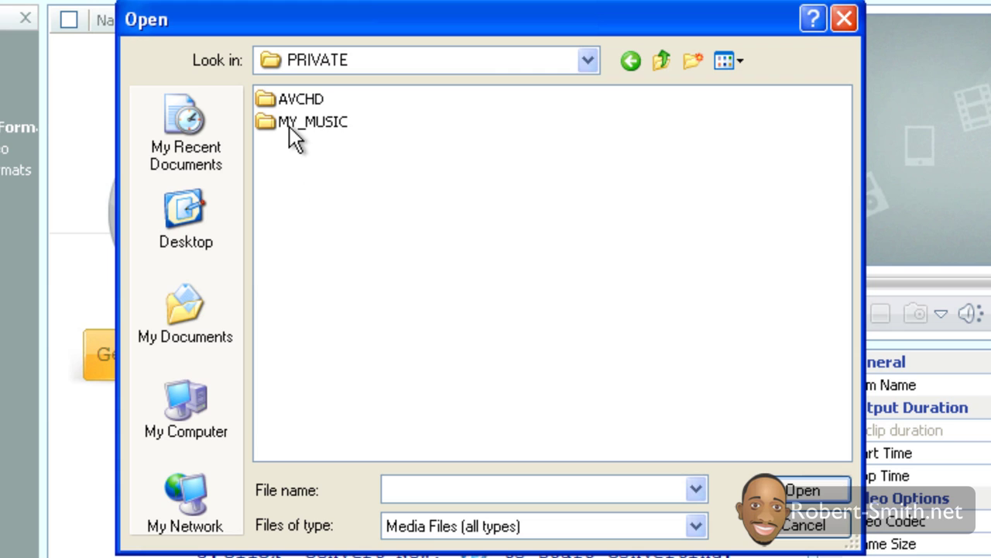
{"action": "double_click", "coordinate": [296, 100]}
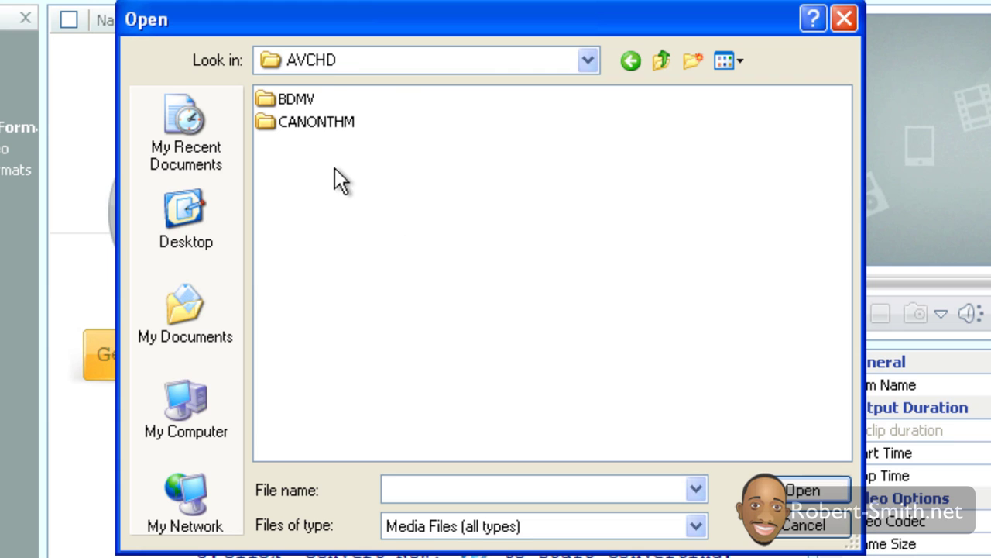
{"action": "double_click", "coordinate": [284, 98]}
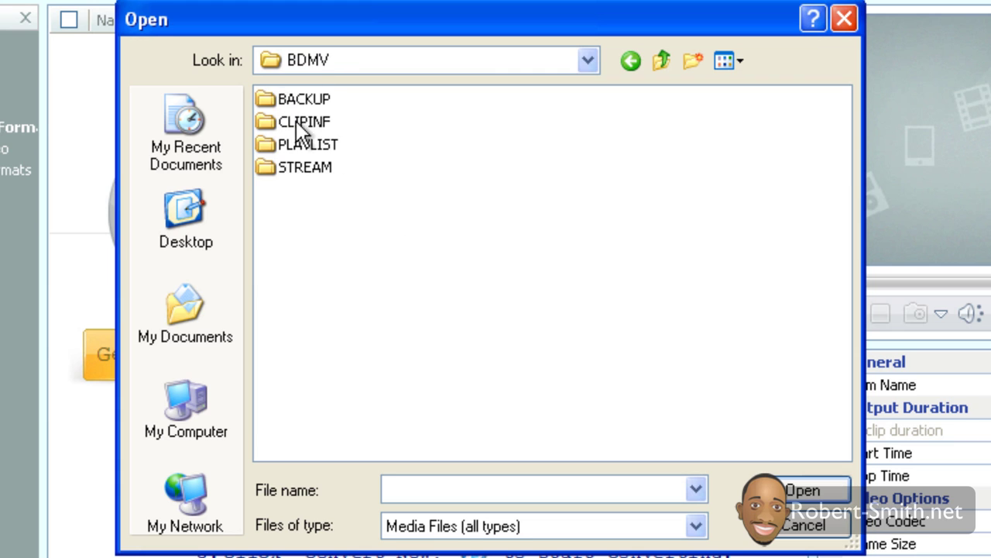
{"action": "double_click", "coordinate": [292, 169]}
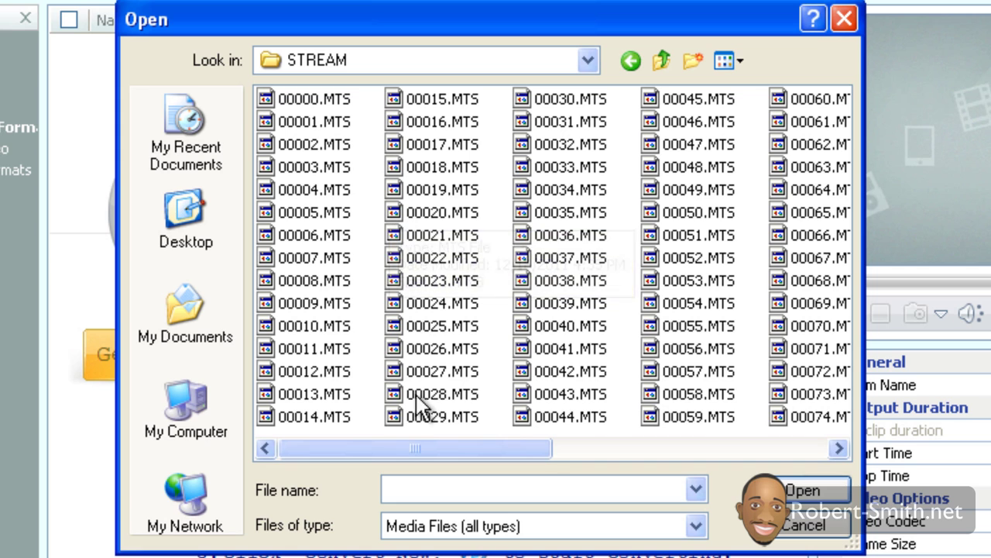
Import the clip 00121.MTS into the converter's source list
{"action": "left_click_drag", "start_coordinate": [397, 439], "coordinate": [717, 461]}
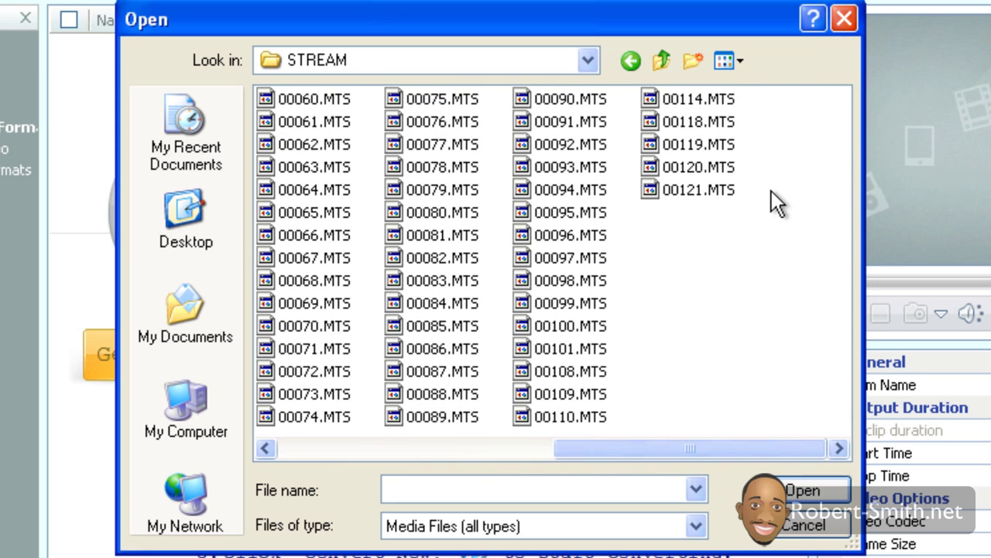
{"action": "left_click", "coordinate": [682, 189]}
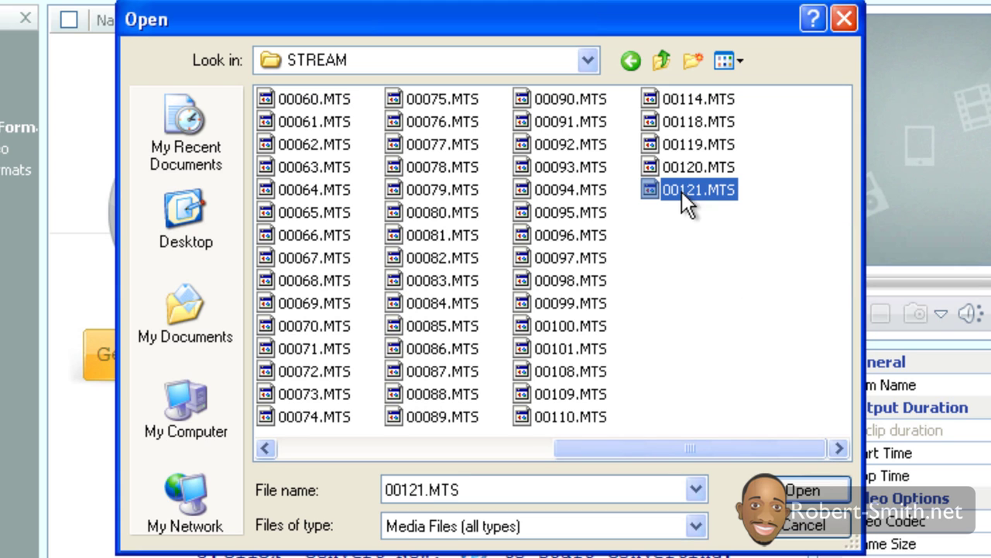
{"action": "left_click", "coordinate": [802, 491]}
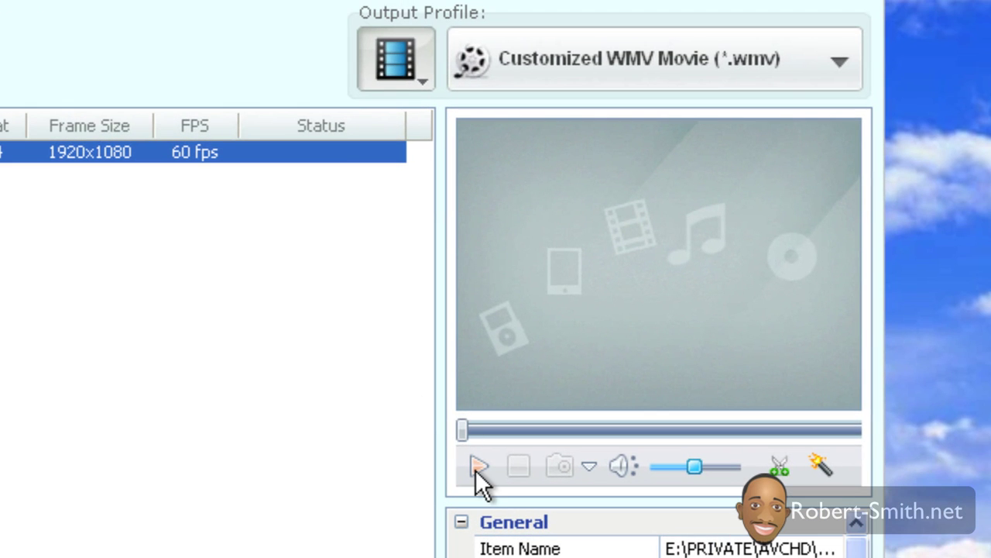
{"action": "left_click", "coordinate": [476, 467]}
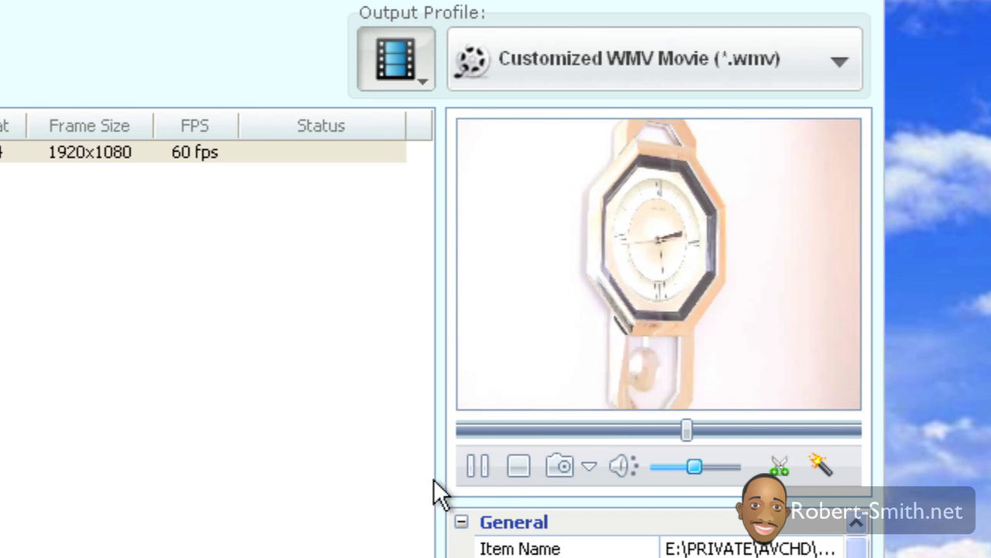
{"action": "left_click", "coordinate": [501, 463]}
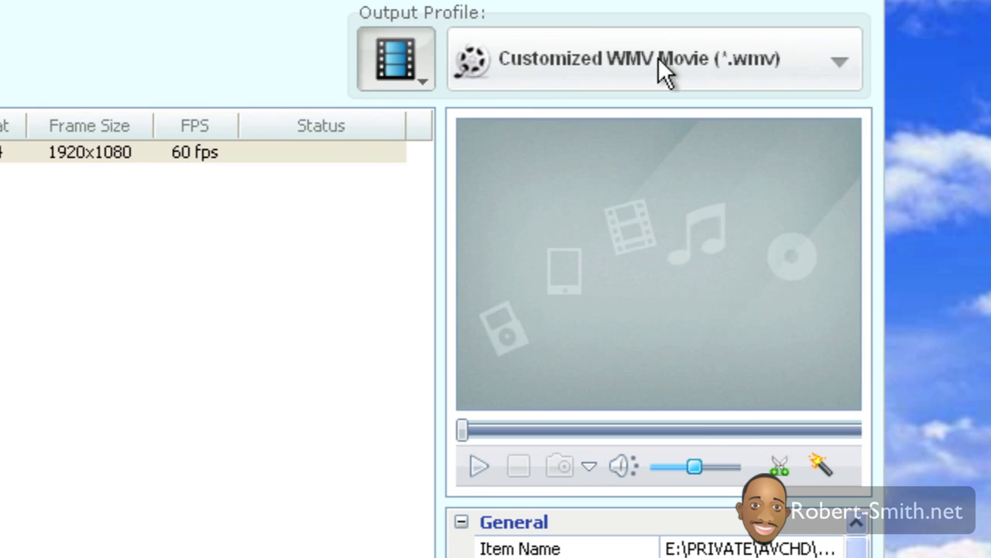
Select Customized WMV Movie (*.wmv) from Common Video Formats as the output profile
{"action": "left_click", "coordinate": [851, 62]}
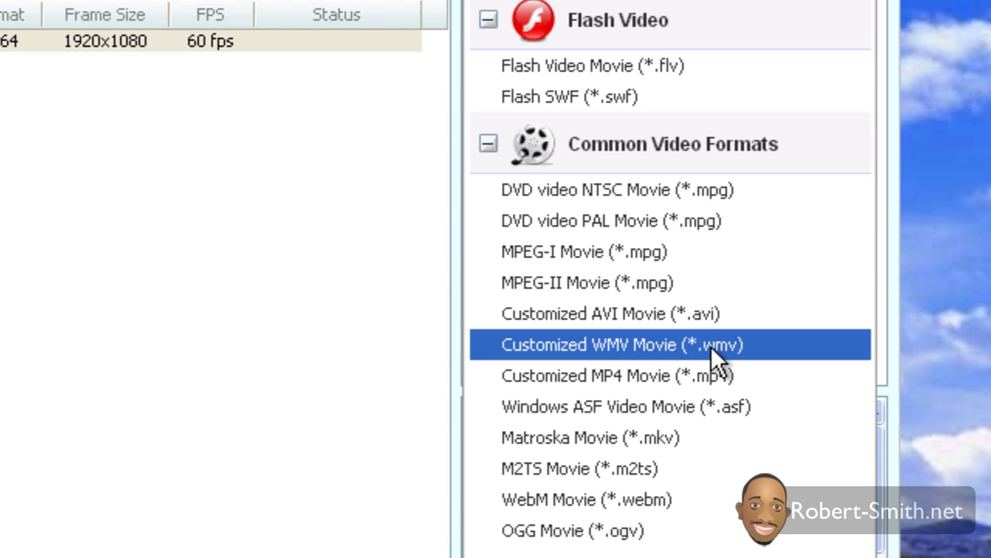
{"action": "left_click", "coordinate": [736, 344]}
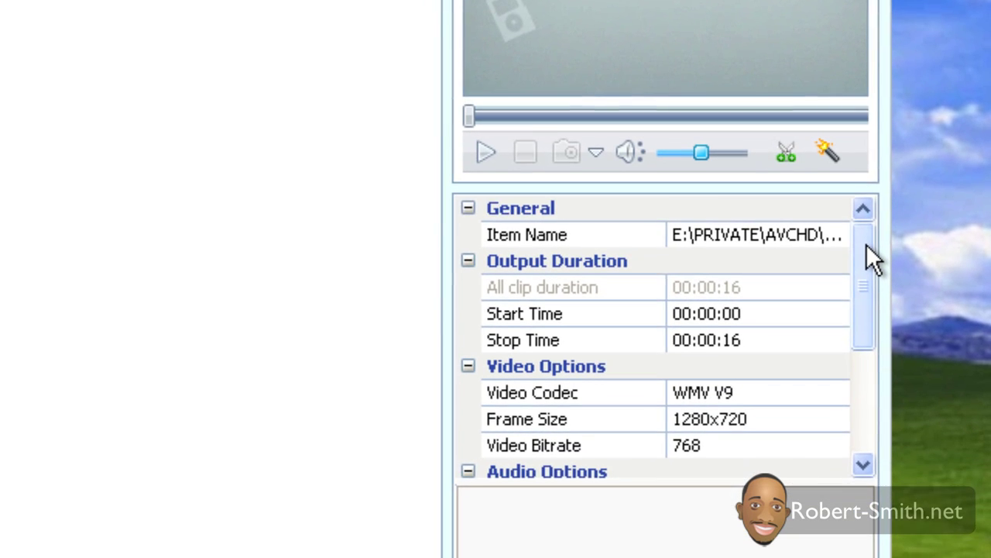
In Video Options, keep the WMV V9 frame size at 1280x720
{"action": "left_click_drag", "start_coordinate": [873, 402], "coordinate": [873, 414]}
{"action": "left_click_drag", "start_coordinate": [866, 249], "coordinate": [866, 316]}
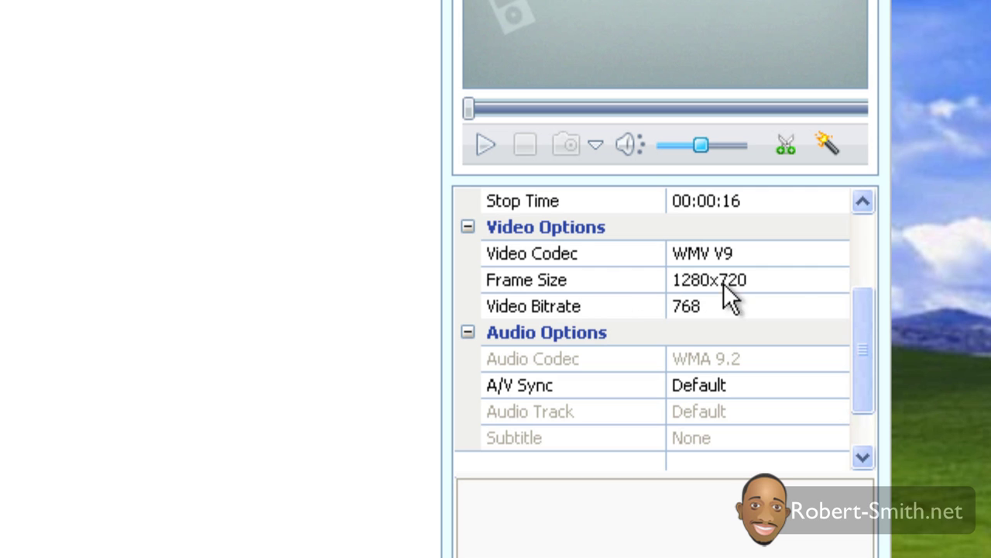
{"action": "left_click", "coordinate": [782, 281]}
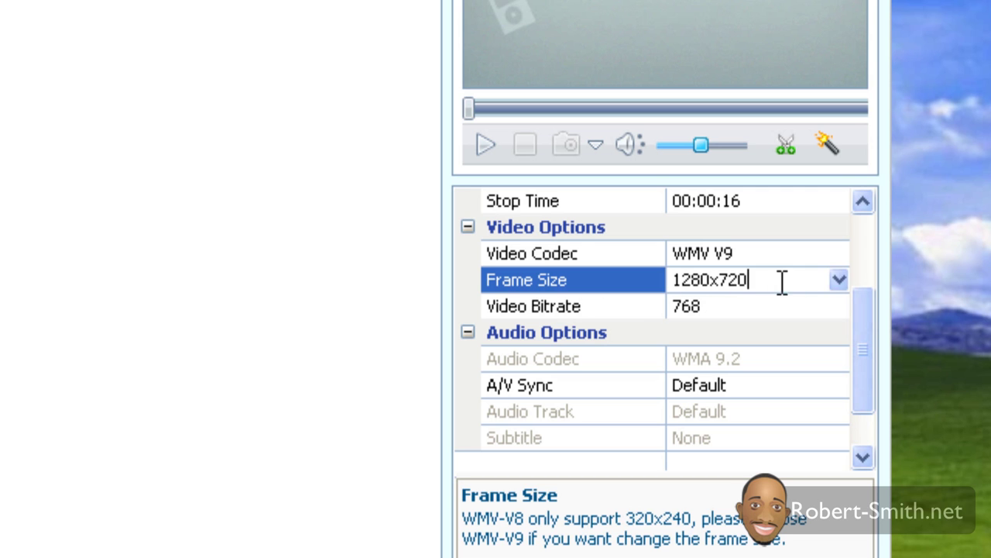
{"action": "left_click", "coordinate": [837, 279]}
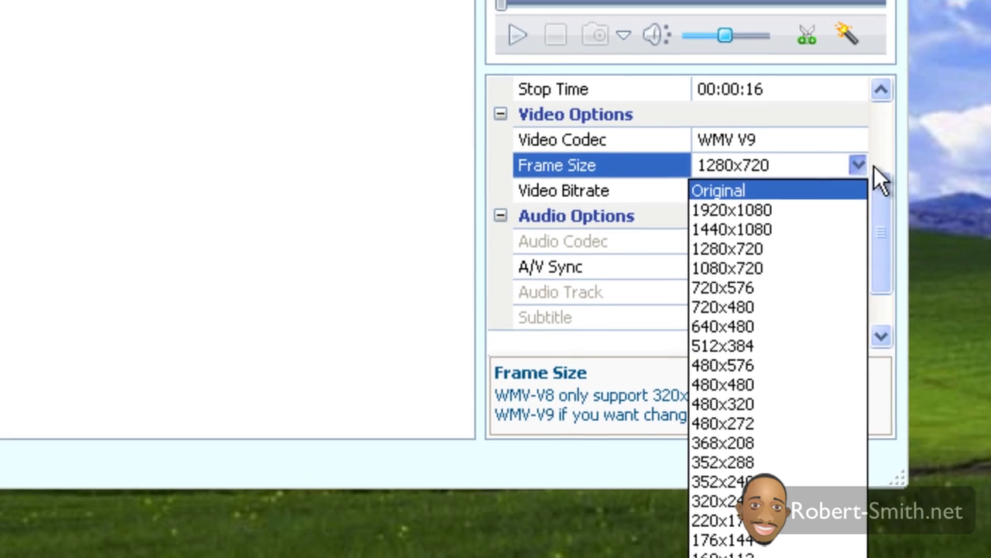
{"action": "left_click", "coordinate": [837, 132]}
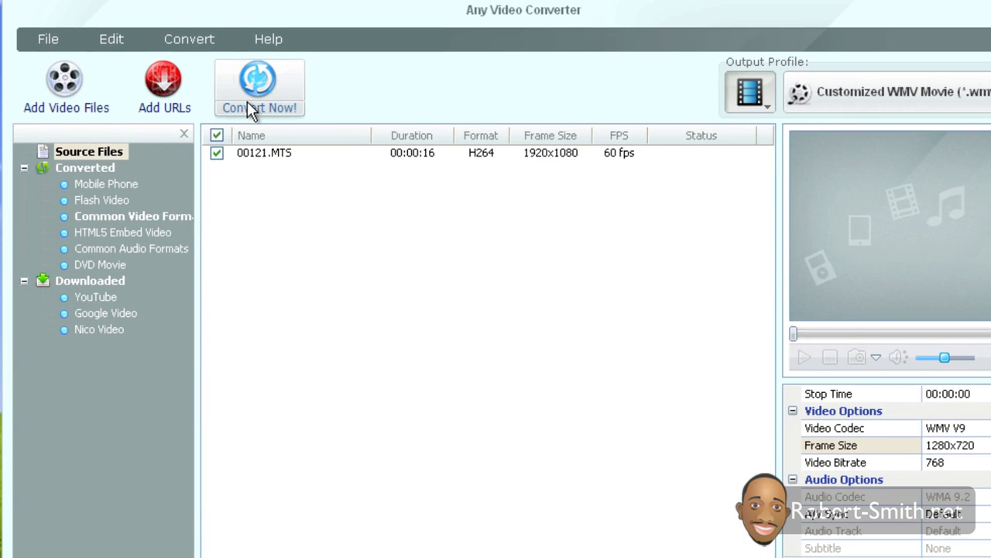
Convert 00121.MTS to WMV and open the output folder when it finishes
{"action": "left_click", "coordinate": [268, 85]}
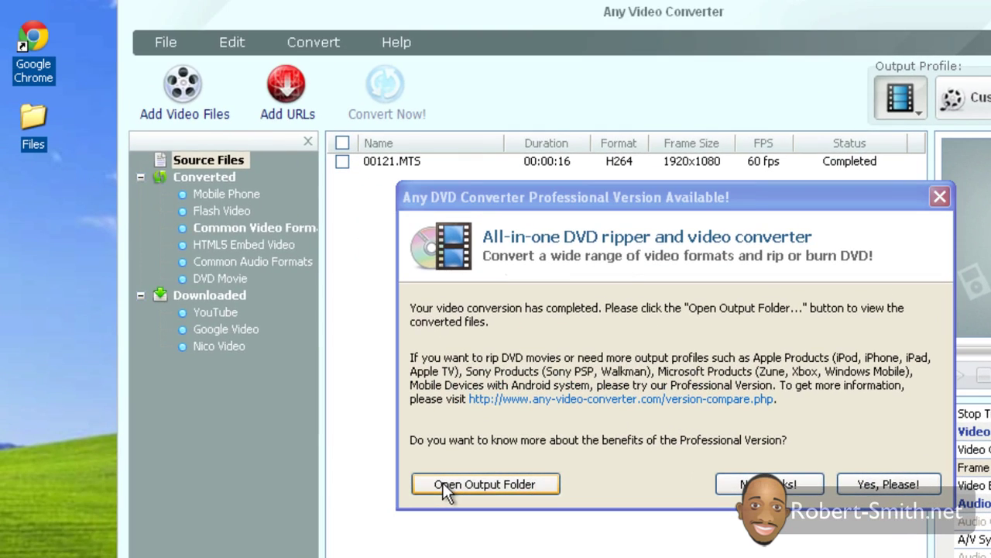
{"action": "left_click", "coordinate": [213, 477]}
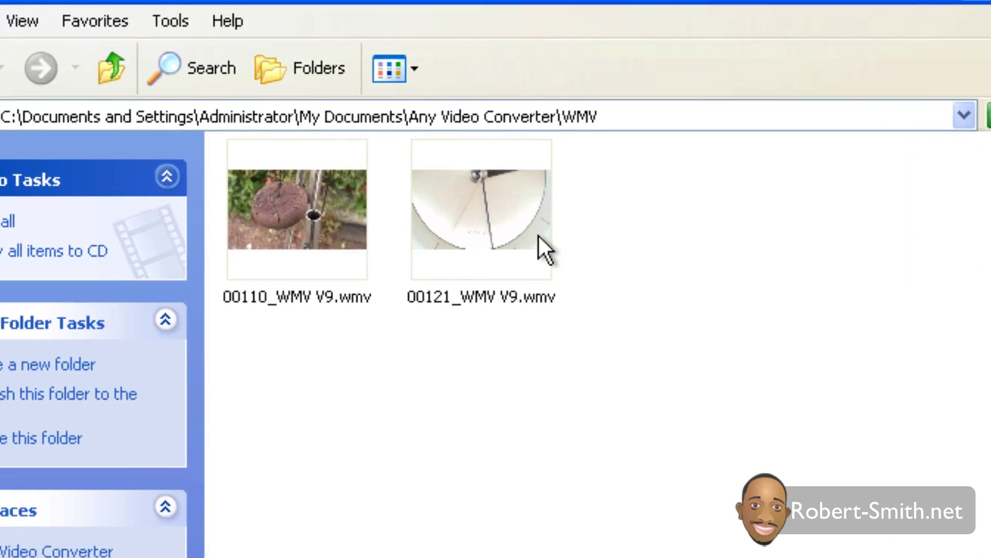
Confirm 00121_WMV V9.wmv is 1280 x 720, then play it in Windows Media Player
{"action": "left_click", "coordinate": [503, 203]}
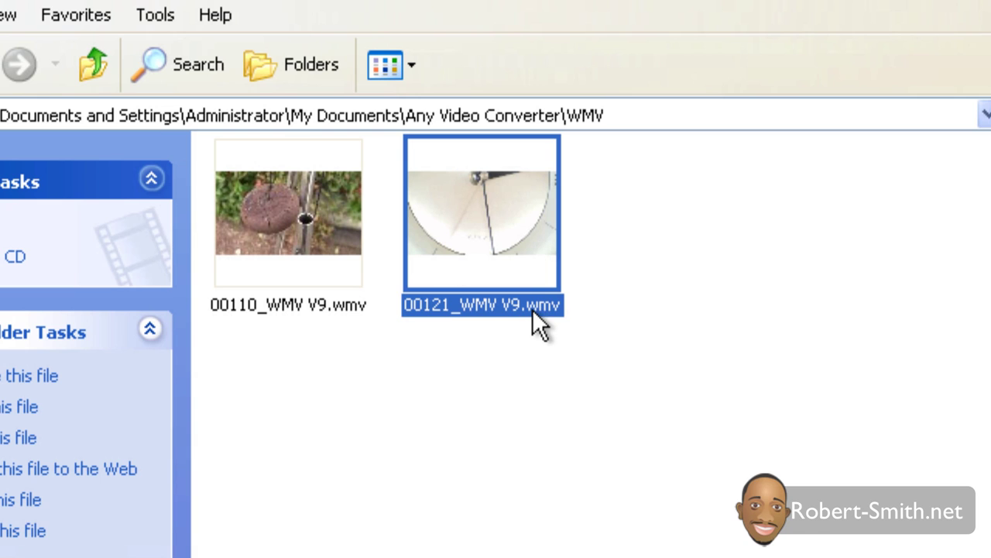
{"action": "mouse_move", "coordinate": [529, 310]}
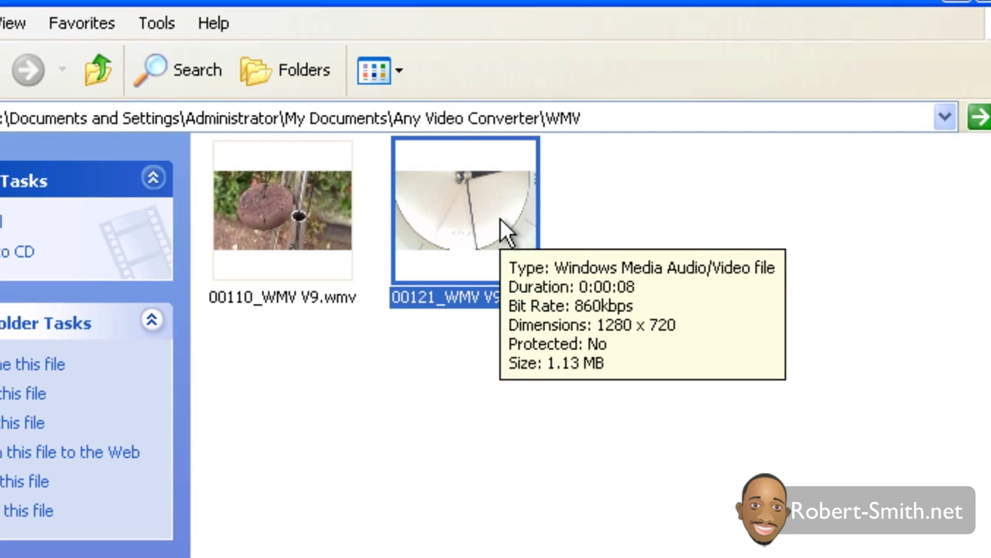
{"action": "double_click", "coordinate": [519, 221]}
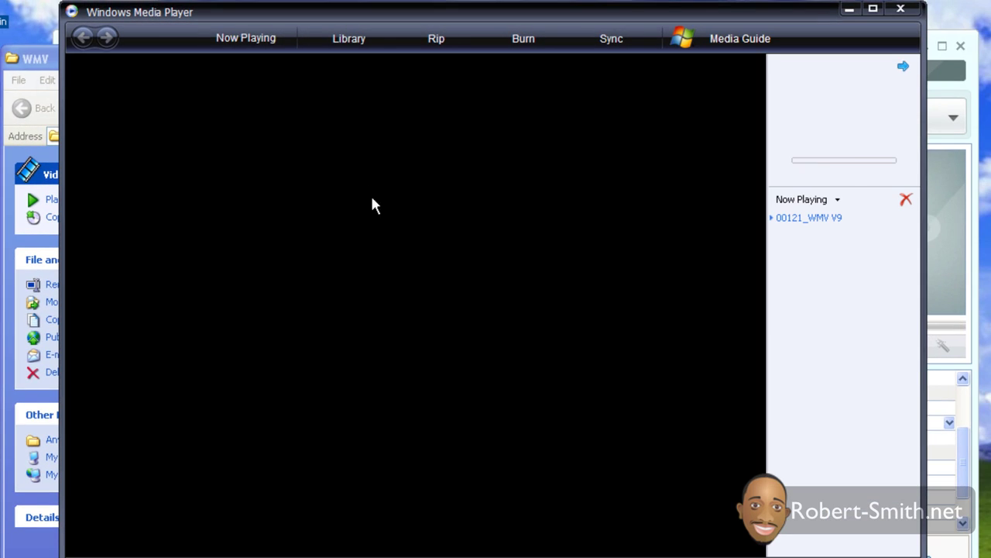